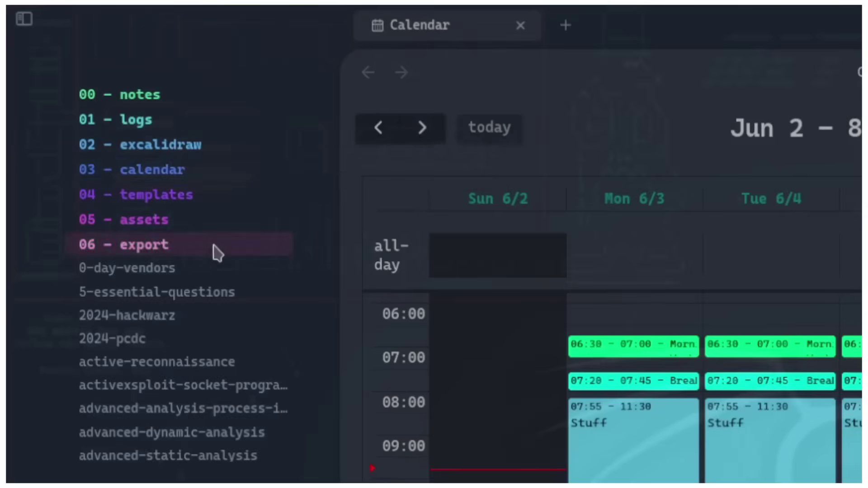
Step: Add an all-day 'hw due' task event on Monday 6/3 under the Daily Note calendar
scroll(214, 253, "down", 5)
scroll(213, 261, "down", 10)
scroll(212, 261, "up", 15)
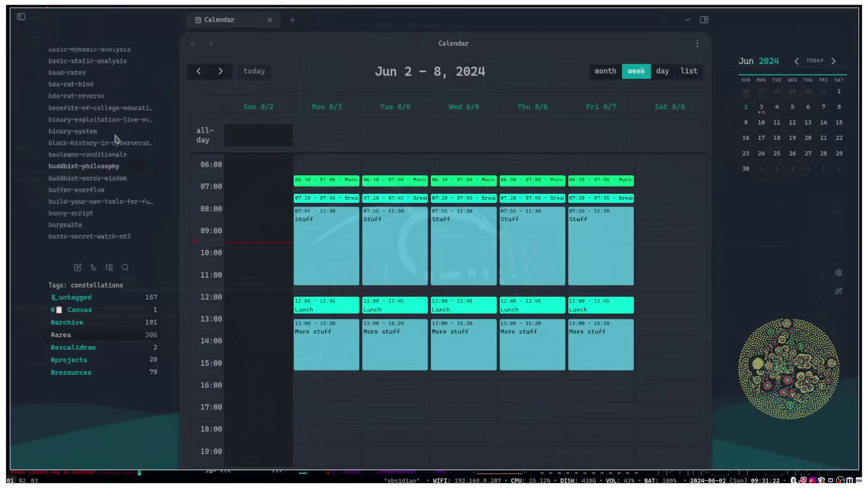
scroll(121, 147, "up", 5)
scroll(121, 163, "down", 12)
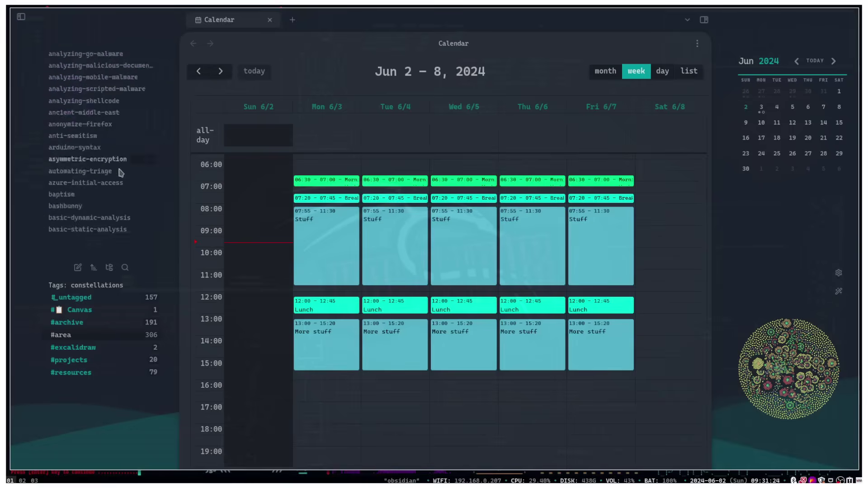
scroll(121, 172, "up", 12)
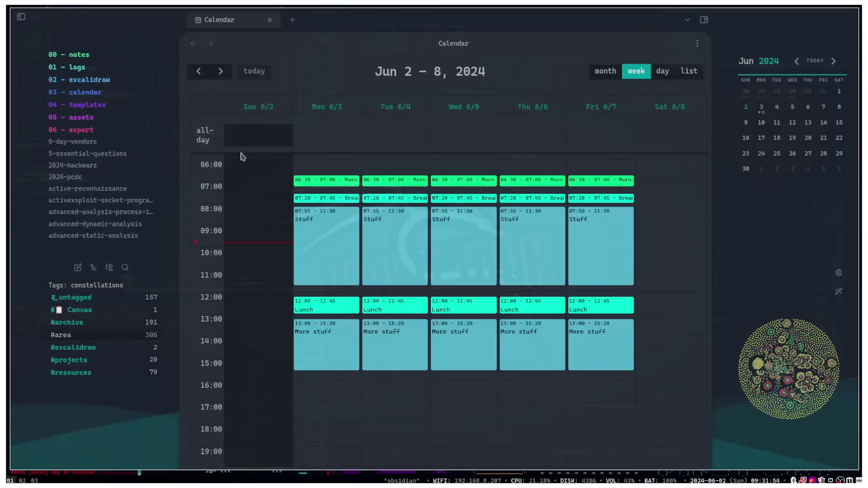
left_click(331, 142)
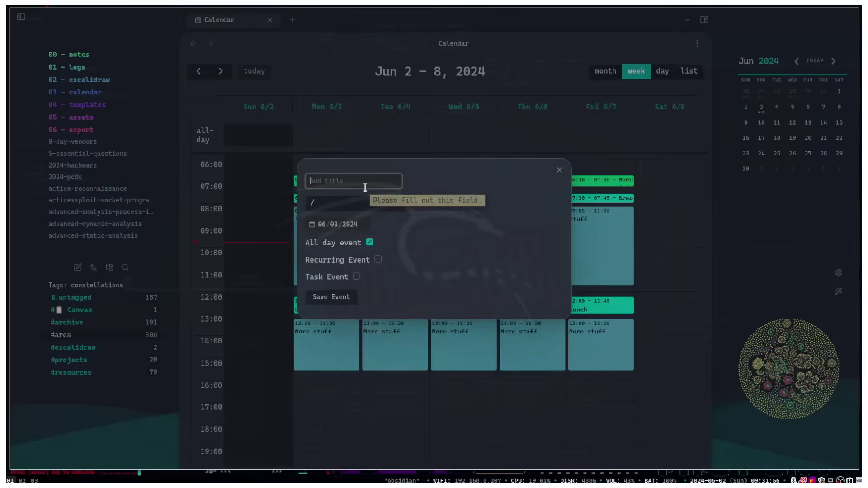
type("hw due")
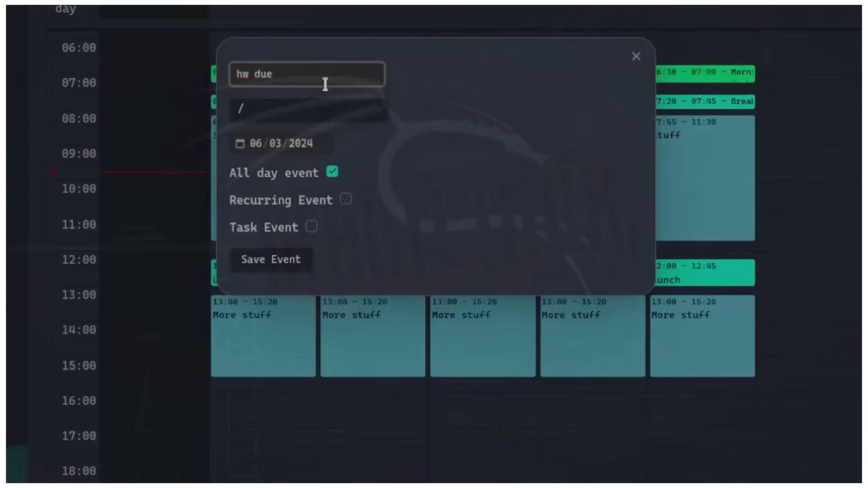
left_click(301, 114)
left_click(323, 141)
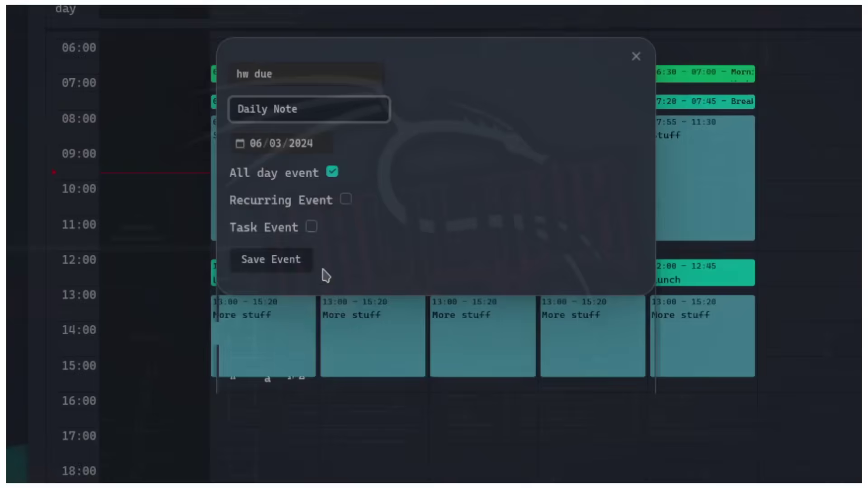
left_click(312, 228)
left_click(276, 276)
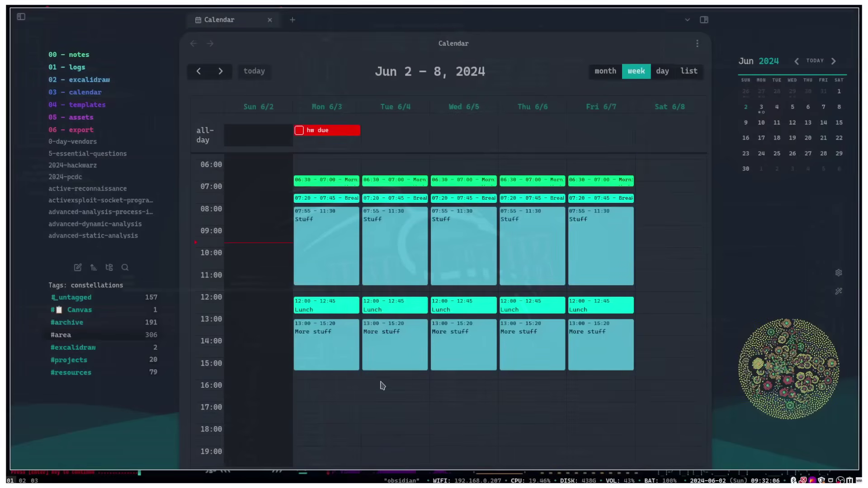
Step: Add a 'pool party' event on Tuesday 6/4, 16:30–21:00, in 03 - calendar/personal
scroll(364, 338, "down", 2)
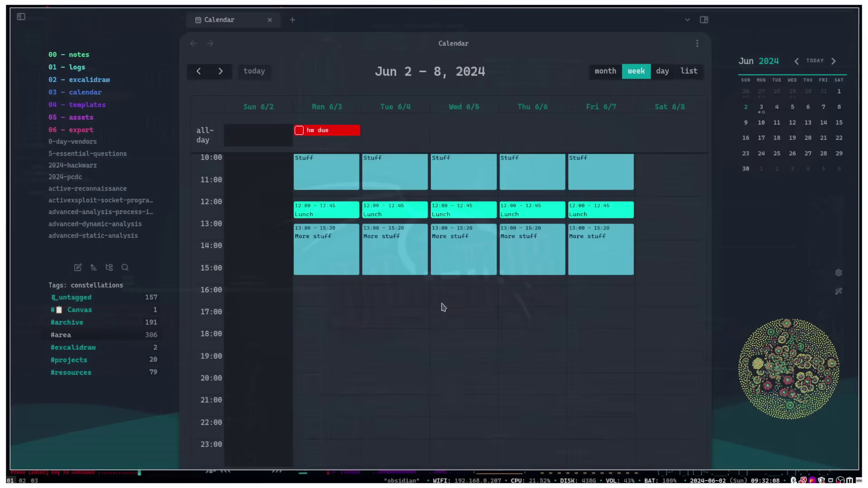
left_click(369, 302)
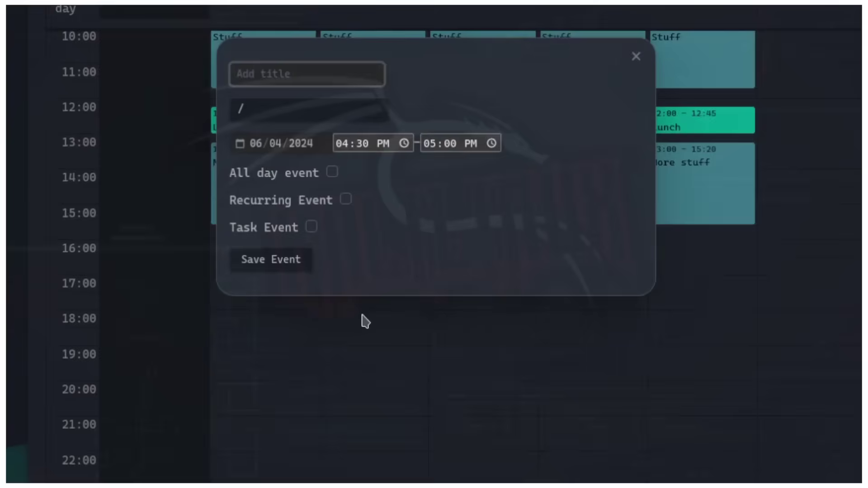
type("pool party")
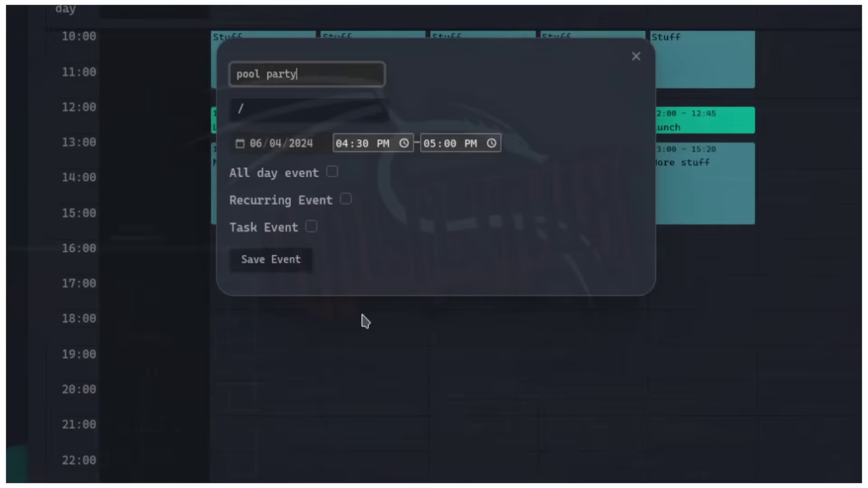
left_click(273, 117)
left_click(329, 191)
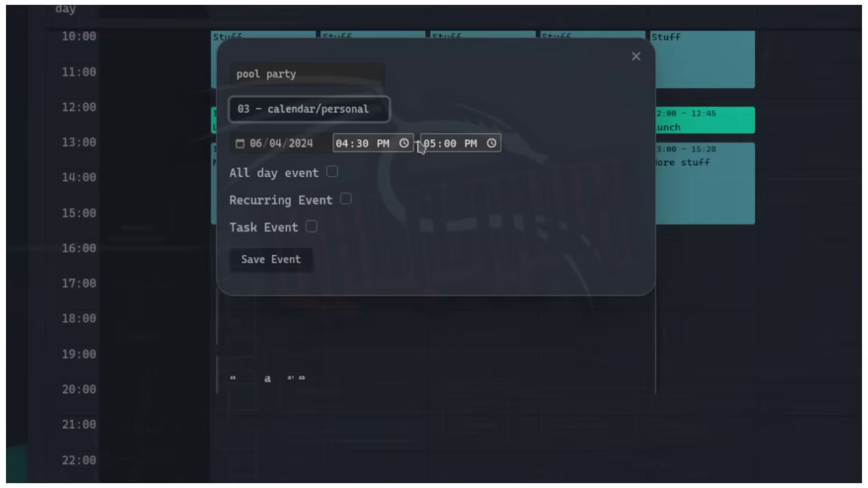
left_click(491, 143)
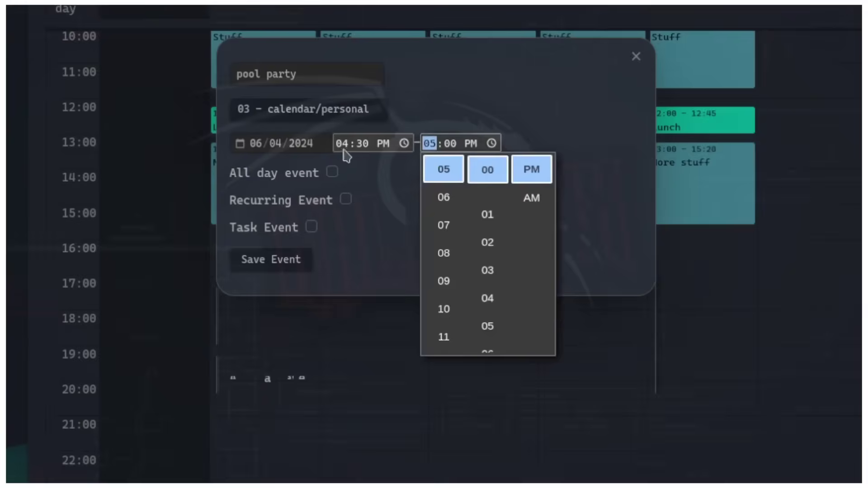
left_click(444, 281)
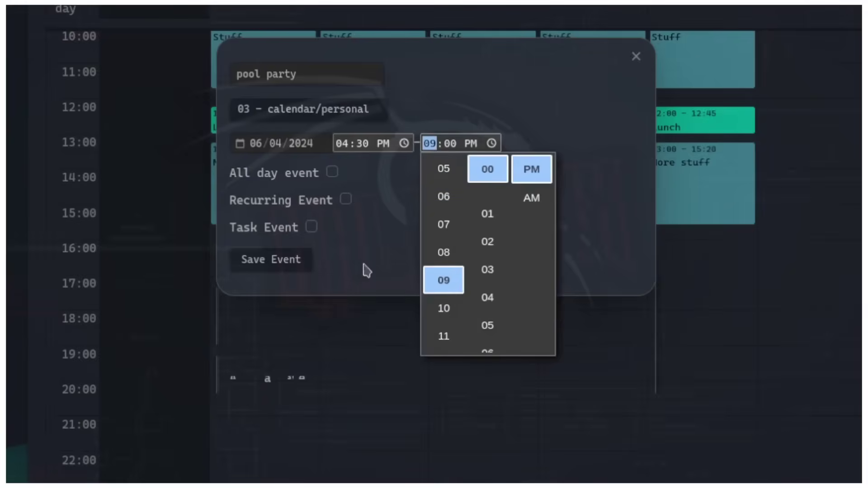
left_click(272, 267)
left_click(272, 267)
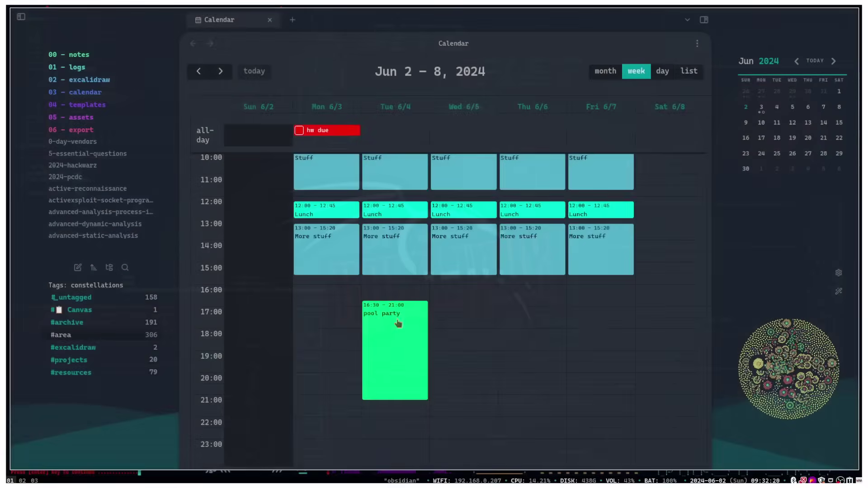
Step: Move the pool party event one hour earlier, to 15:30–20:00
left_click_drag(453, 319, 387, 294)
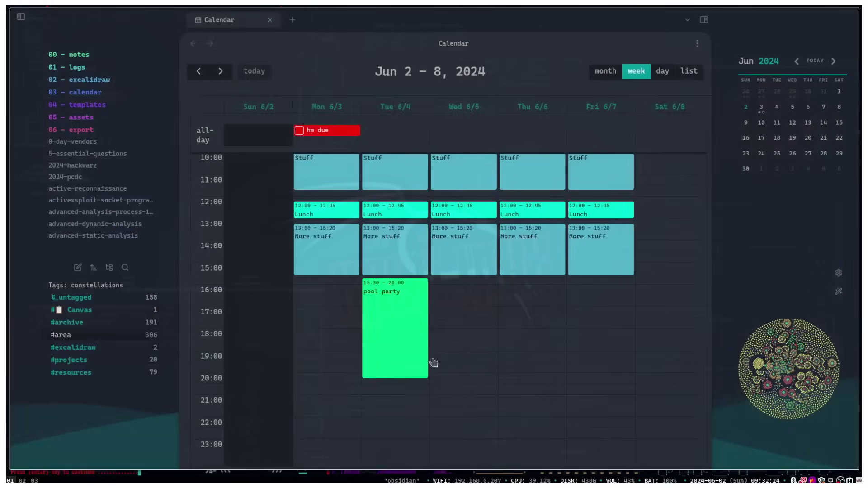
scroll(433, 208, "up", 2)
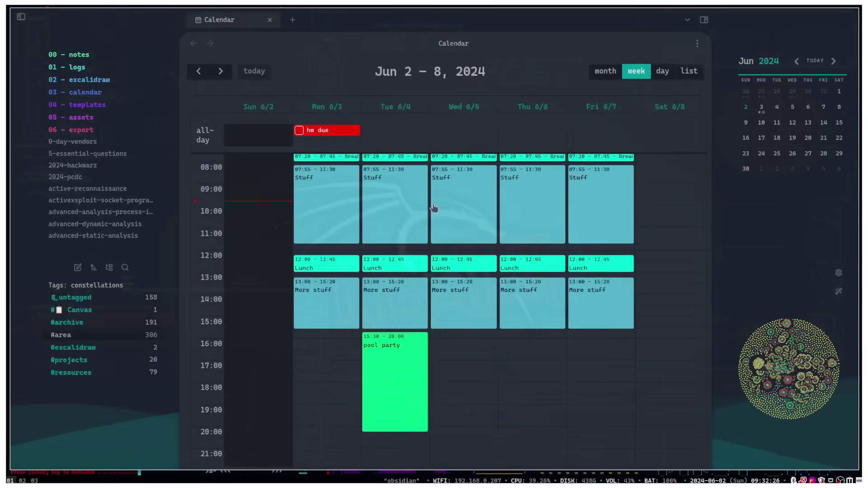
scroll(327, 237, "up", 2)
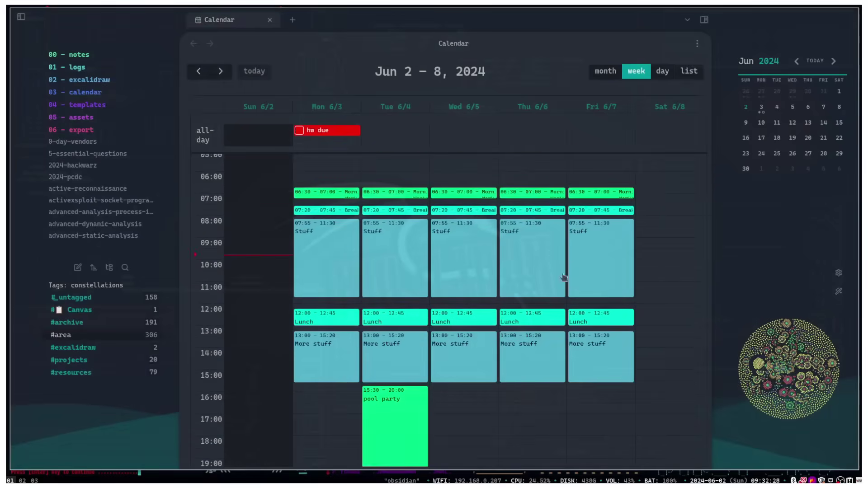
Step: Open the note behind Monday's Stuff event, then return to the calendar week view
left_click(318, 245)
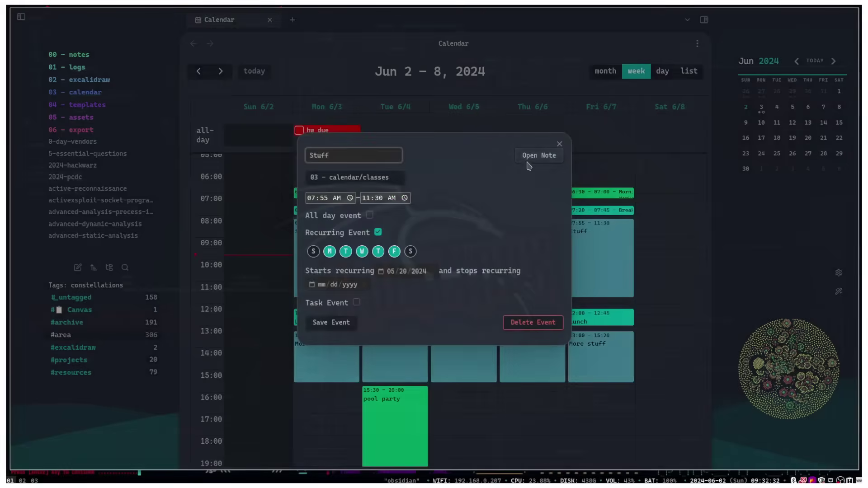
left_click(544, 164)
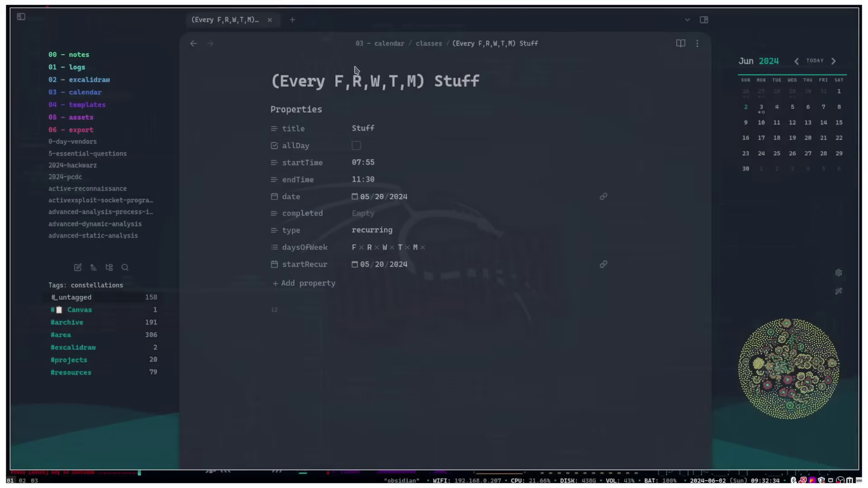
left_click(193, 43)
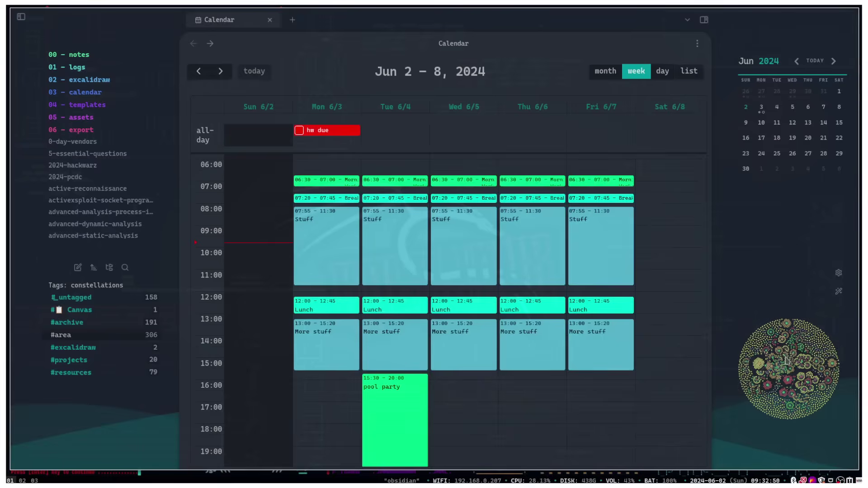
Step: Show the Pomodoro timer in the sidebar, switch to break and back to Work, 25:00
scroll(785, 361, "up", 5)
scroll(804, 359, "down", 5)
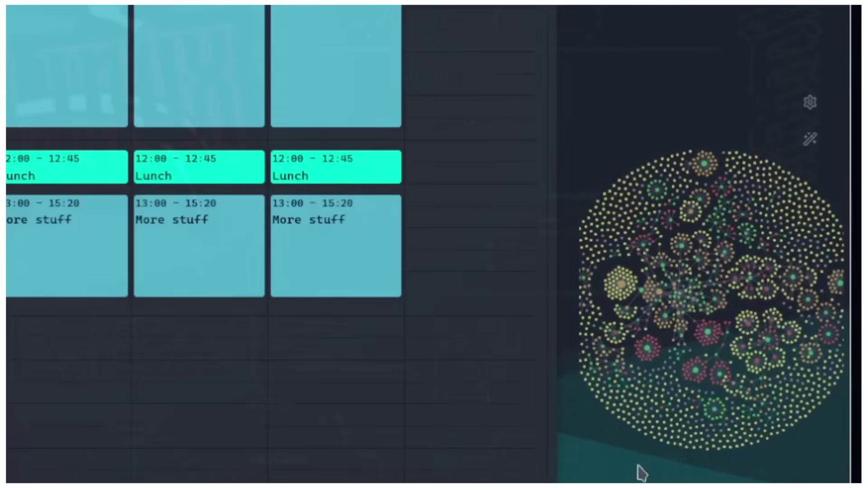
scroll(774, 275, "down", 3)
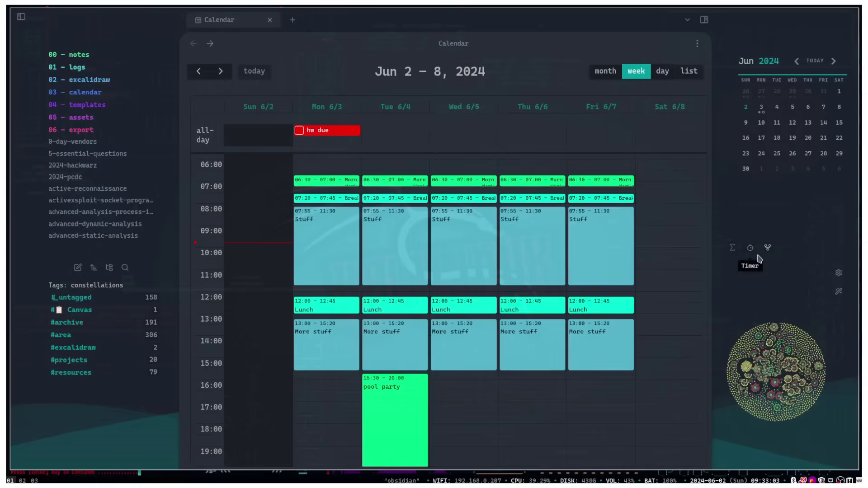
left_click(750, 249)
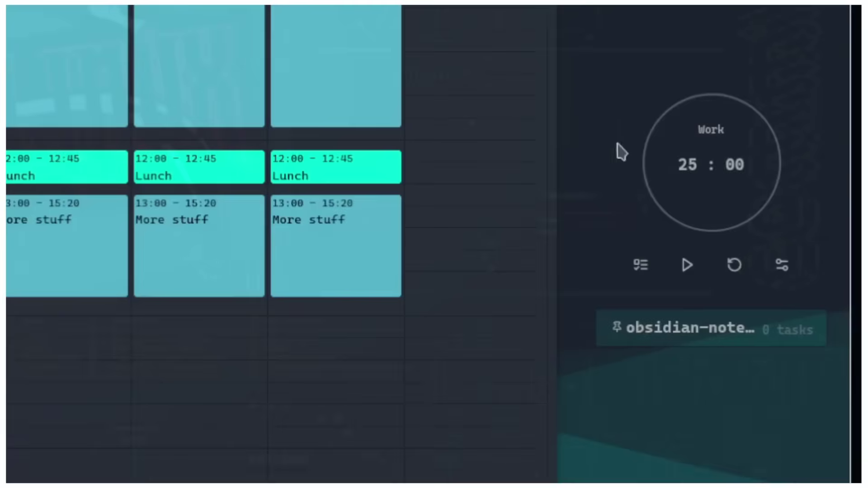
left_click(702, 136)
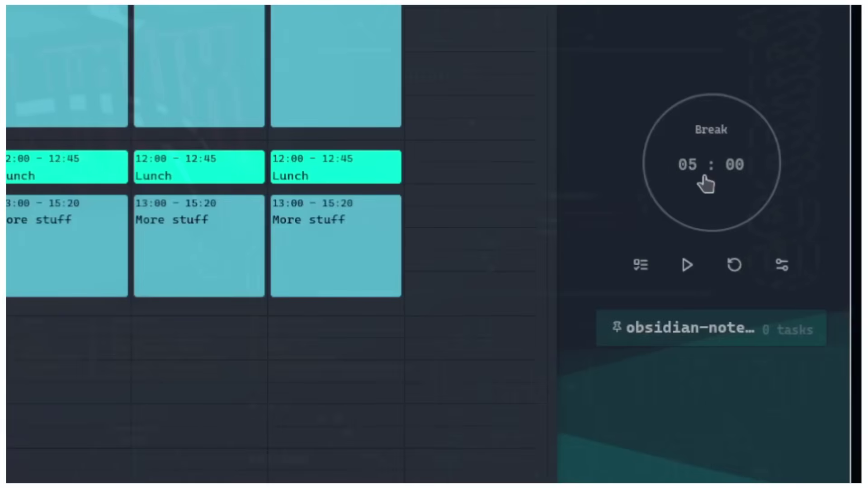
left_click(700, 131)
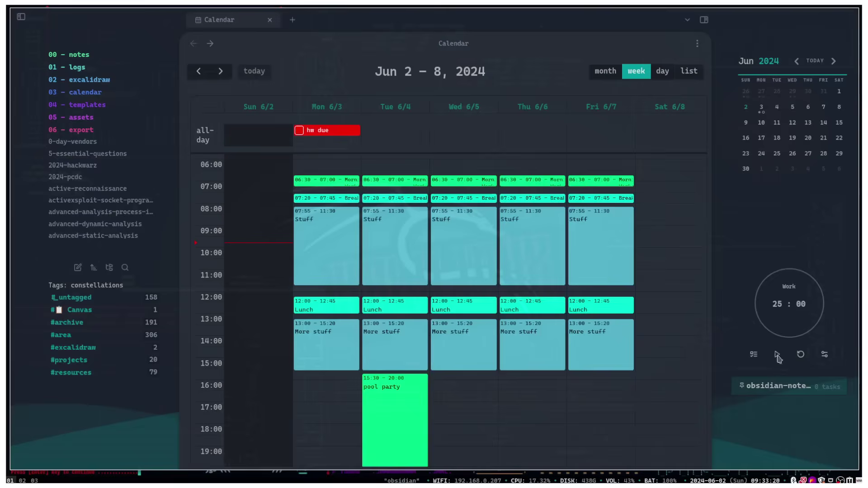
Step: Graph a sine curve by entering plot(sin(x)) in the sidebar Mathpad
left_click(732, 250)
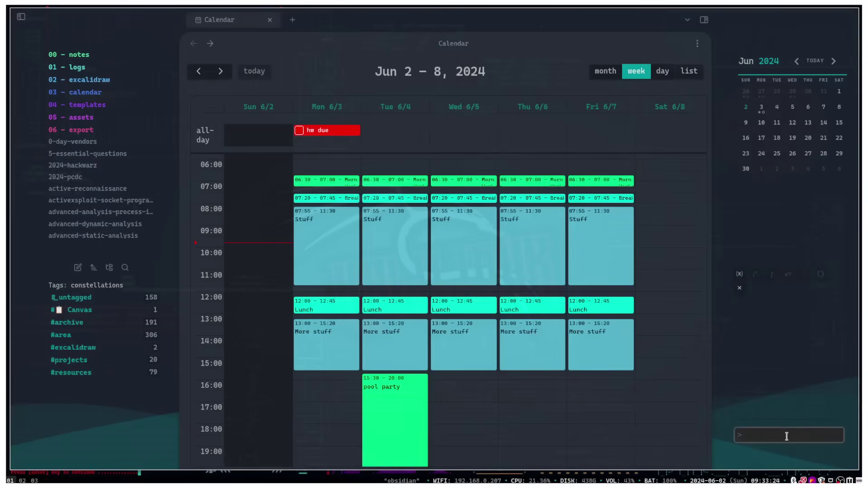
type("plot(sin(")
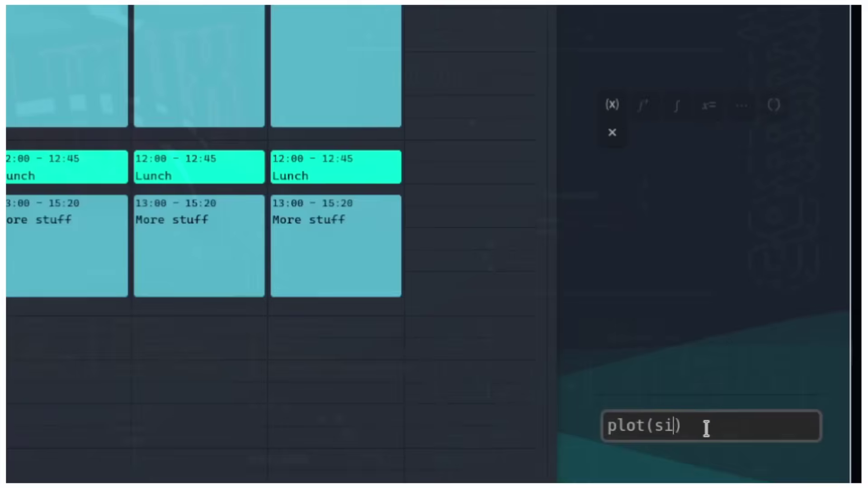
key("Return")
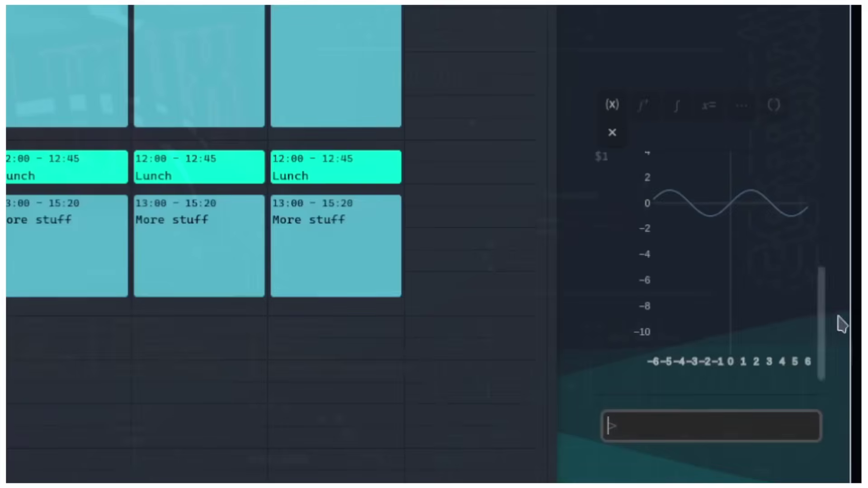
mouse_move(782, 221)
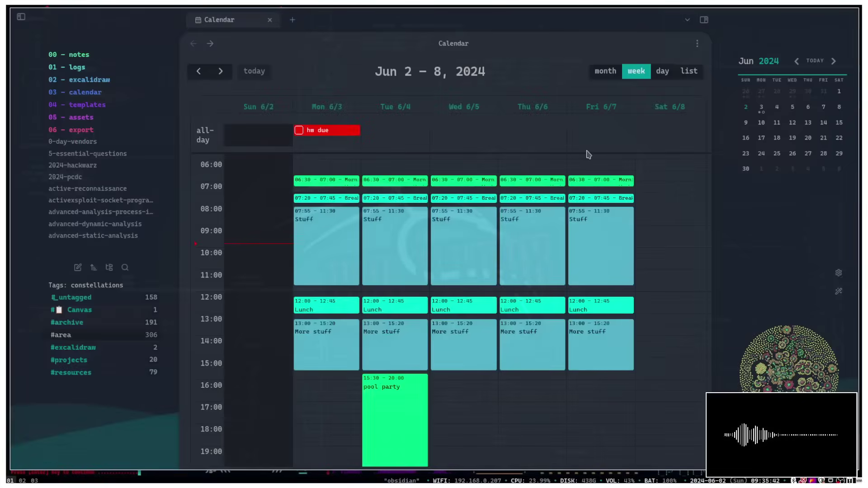
Step: Create a new note titled 'notes'
key("ctrl+n")
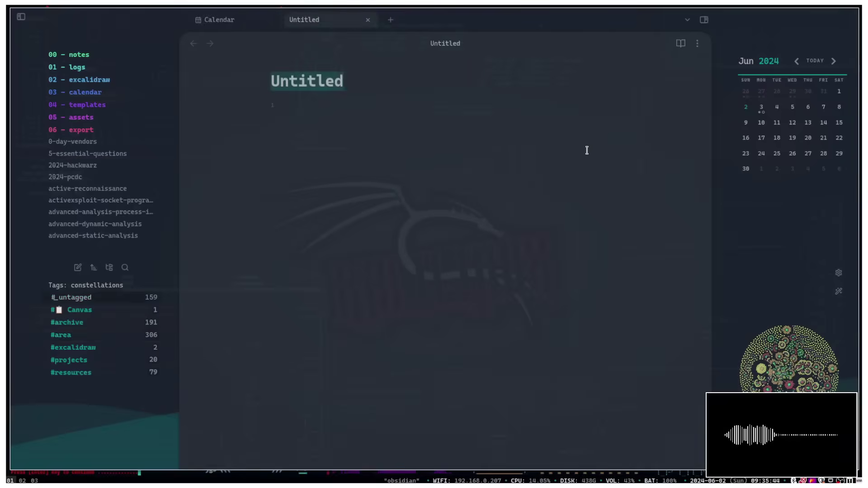
type("notes")
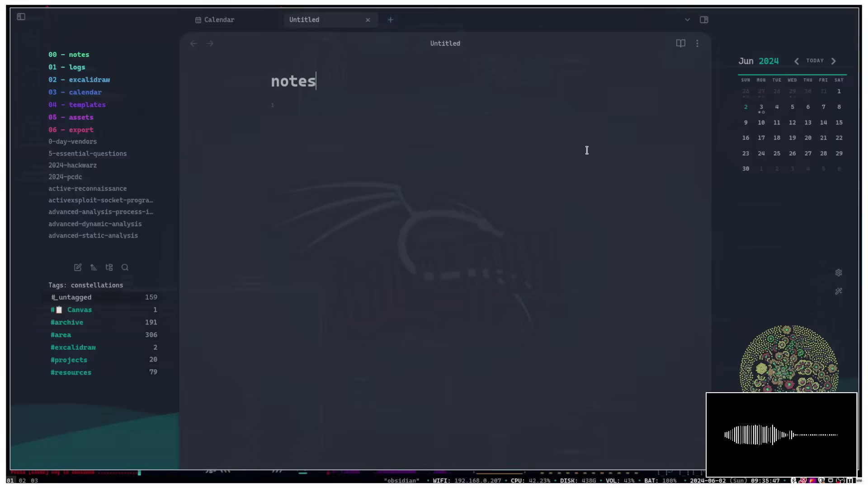
key("Return")
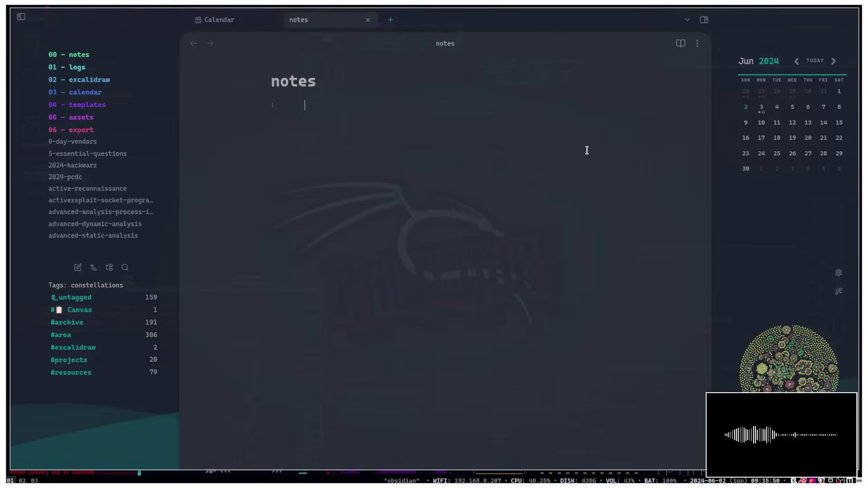
Step: Replace the garbled body text with the line 'type notes'
type("hisashdf;fdas;dfj")
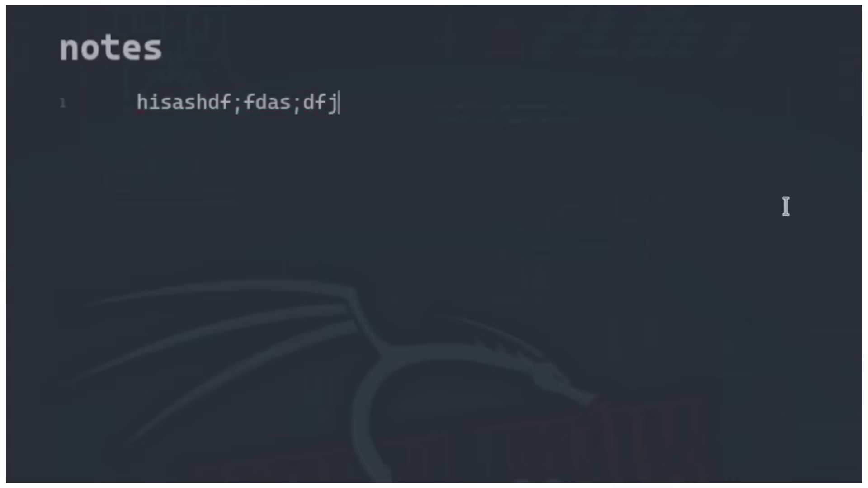
type(" tyep notes")
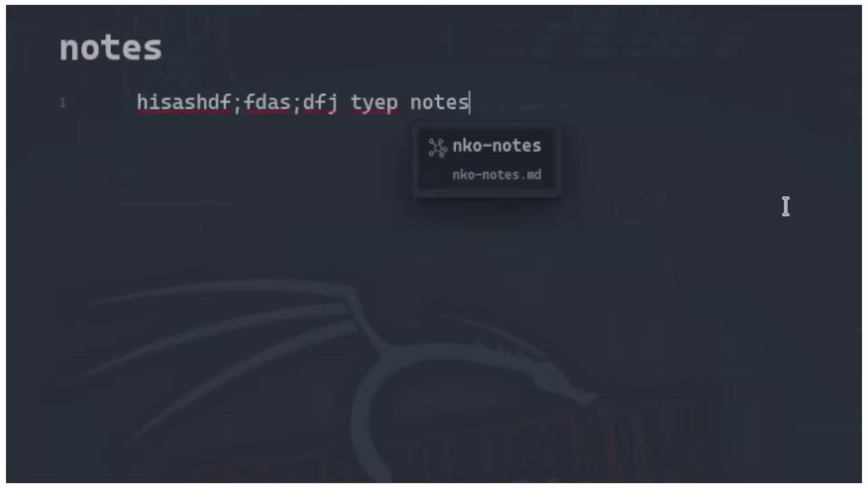
key("Escape")
key("shift+Left")
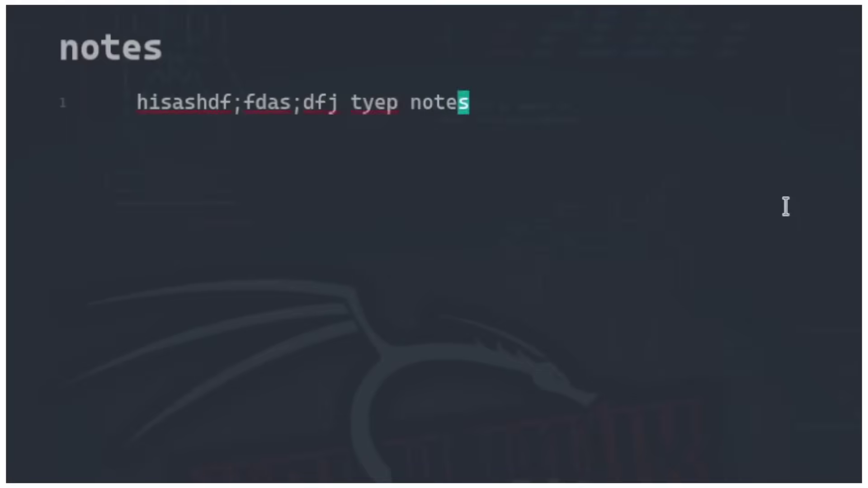
key("shift+Home")
key("BackSpace")
type("type tno")
key("BackSpace")
key("BackSpace")
type("ot")
key("BackSpace")
key("BackSpace")
key("BackSpace")
type("notes")
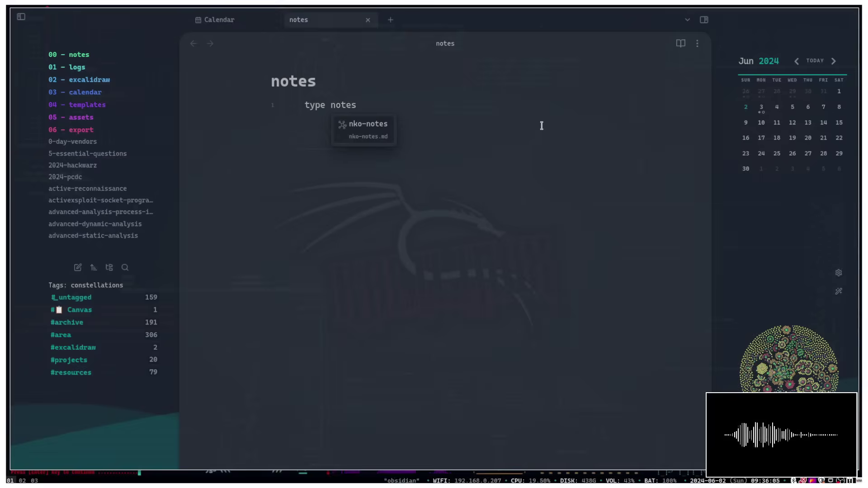
key("Return")
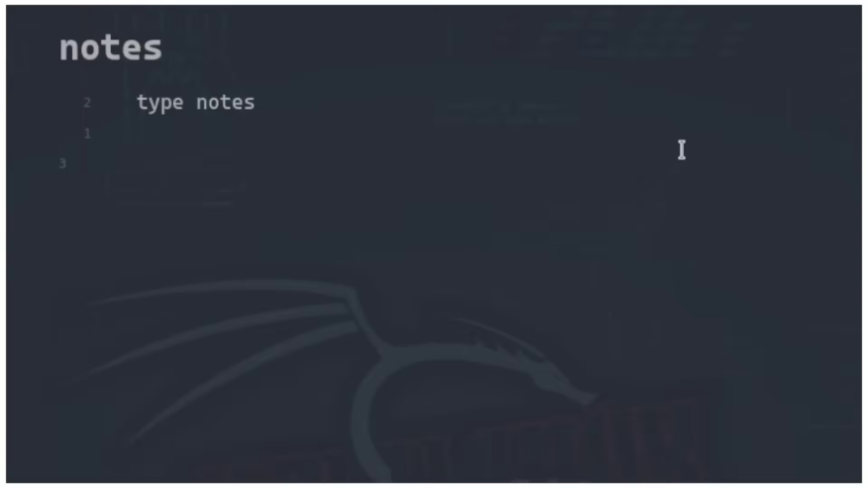
Step: Add a '# Header 1' heading with 'type text under here' beneath it
type("#")
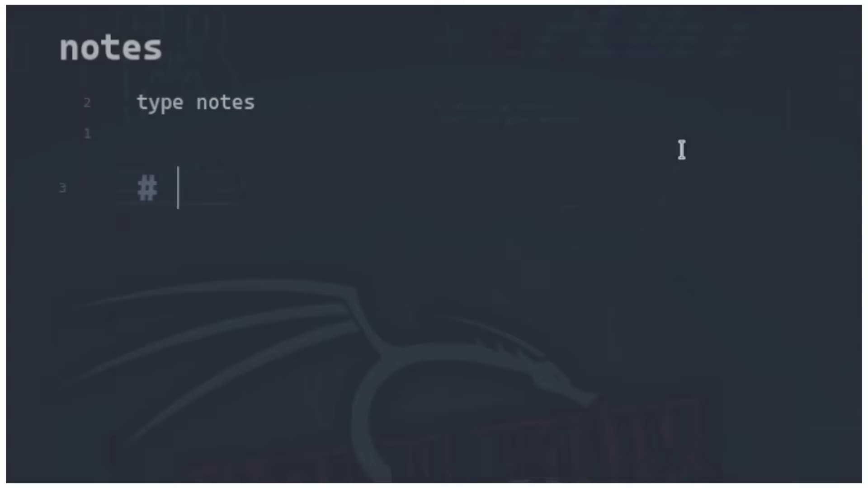
type("Header 1")
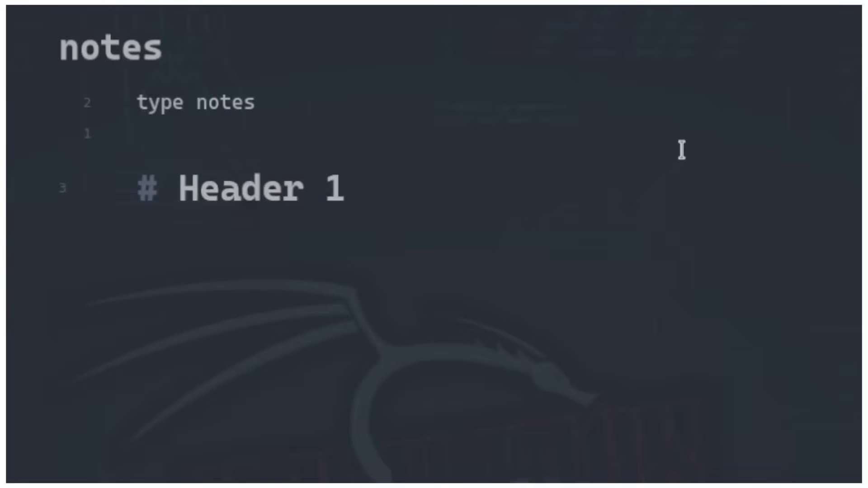
key("Return")
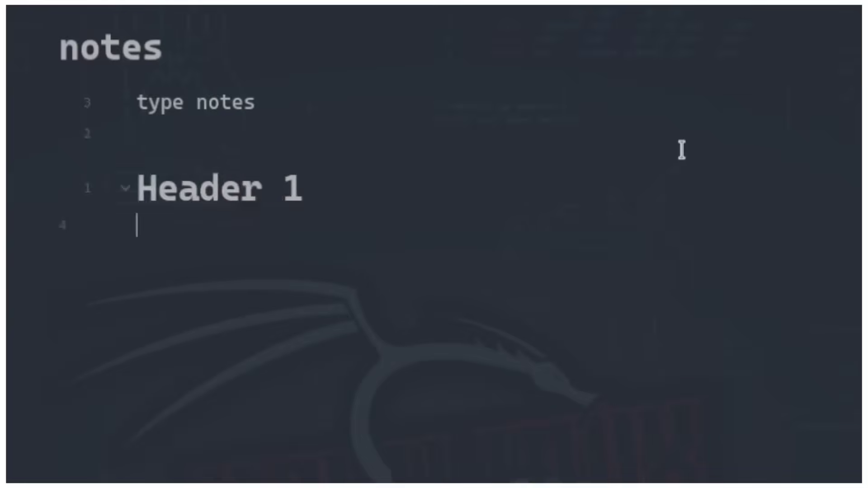
type("tit")
key("BackSpace")
key("BackSpace")
type("y")
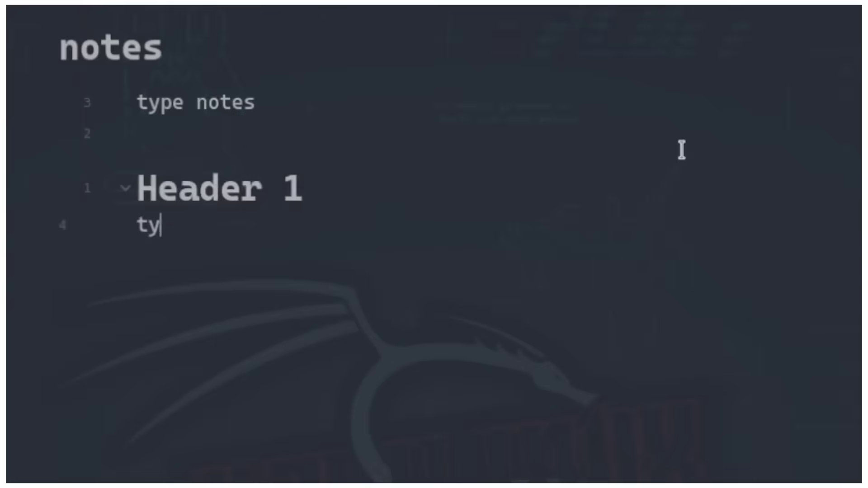
type("pe text under here")
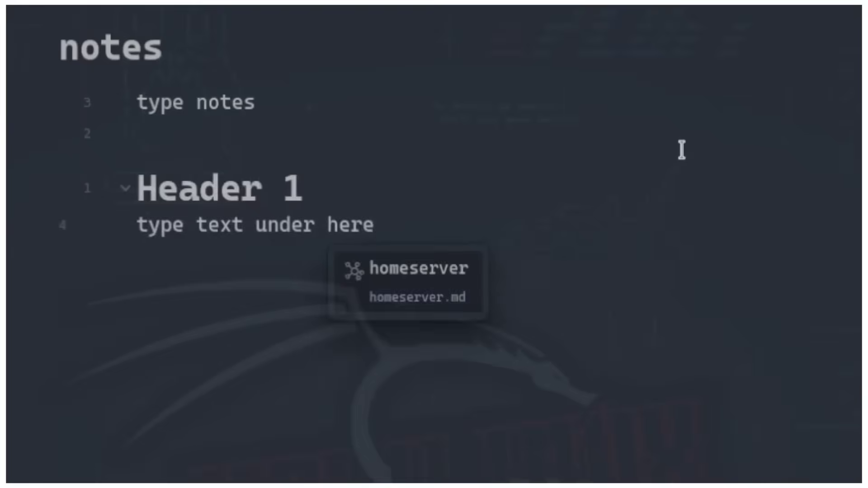
key("Return")
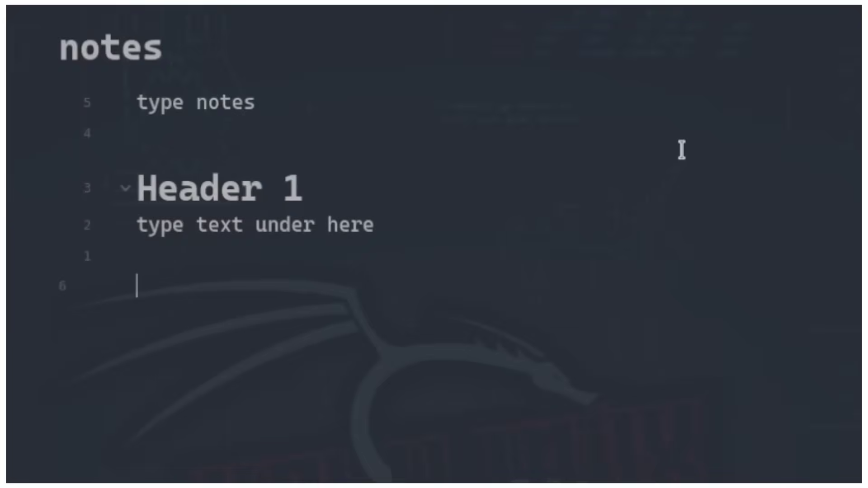
Step: Add '## Header 2' and '### Header 3' headings and remove the blank line under the text
left_click(417, 187)
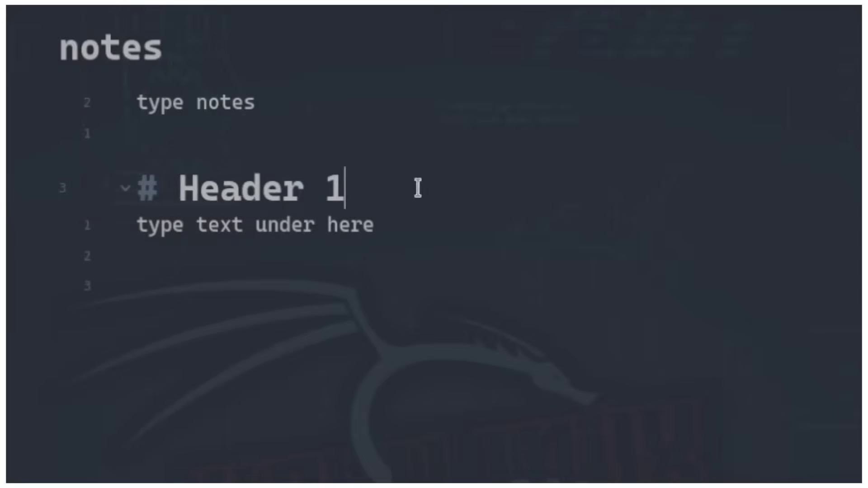
left_click_drag(164, 195, 105, 188)
left_click(205, 302)
type("## Head")
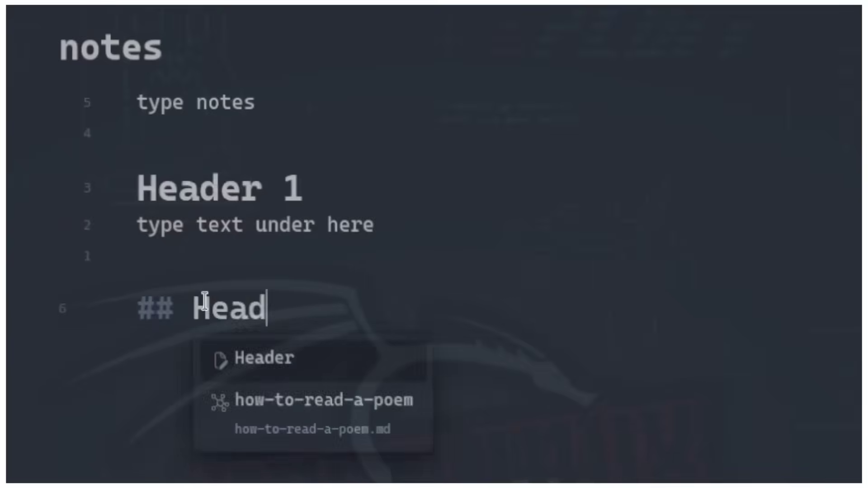
type("er 2")
key("Return")
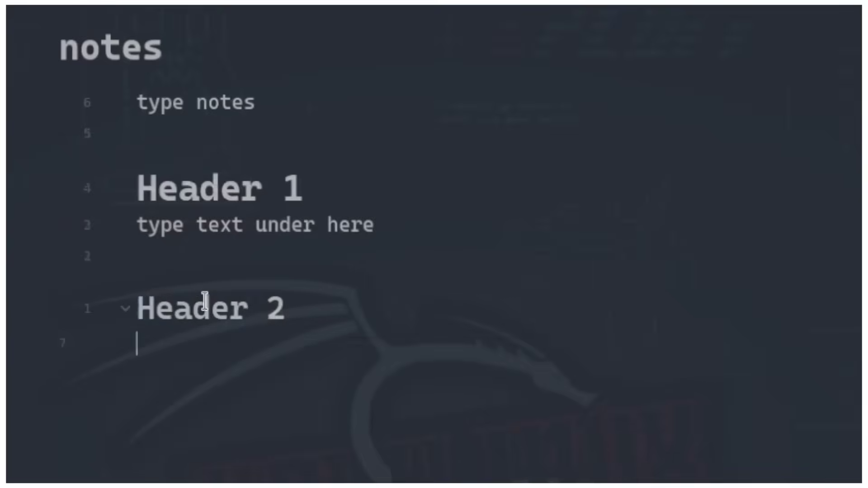
type("### Header 3")
key("Return")
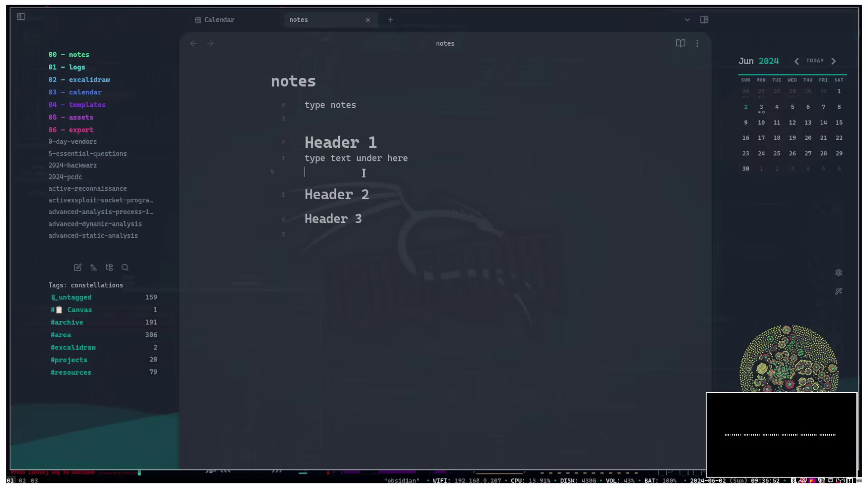
left_click(274, 257)
key("BackSpace")
left_click(499, 234)
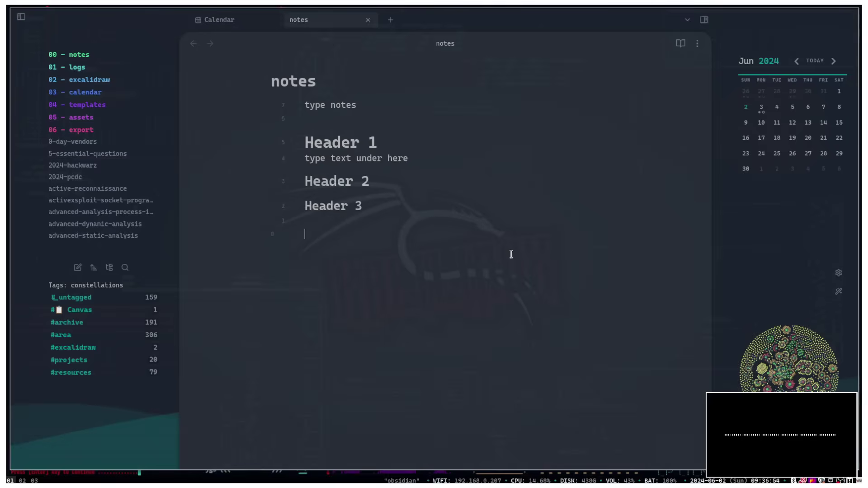